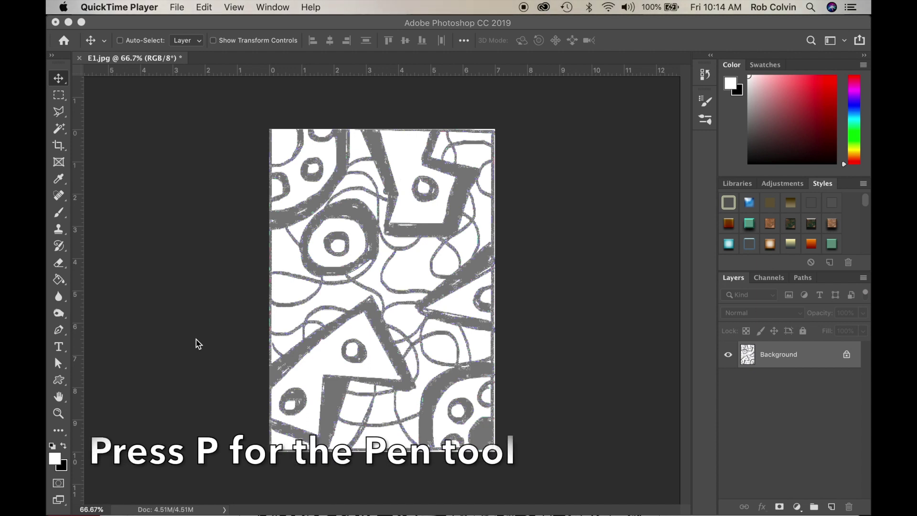
Activate the Pen tool and set its drawing mode to Shape
{"action": "left_click", "coordinate": [198, 344]}
{"action": "key", "text": "p"}
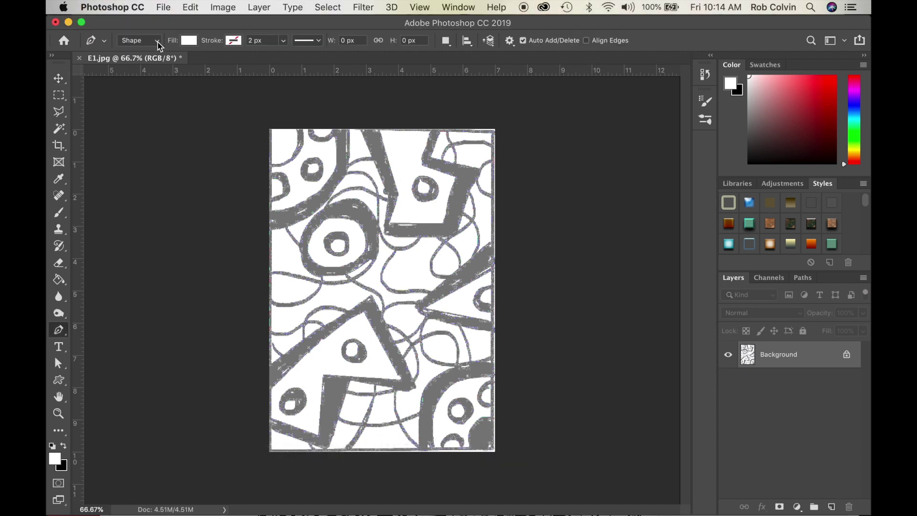
{"action": "left_click", "coordinate": [155, 41]}
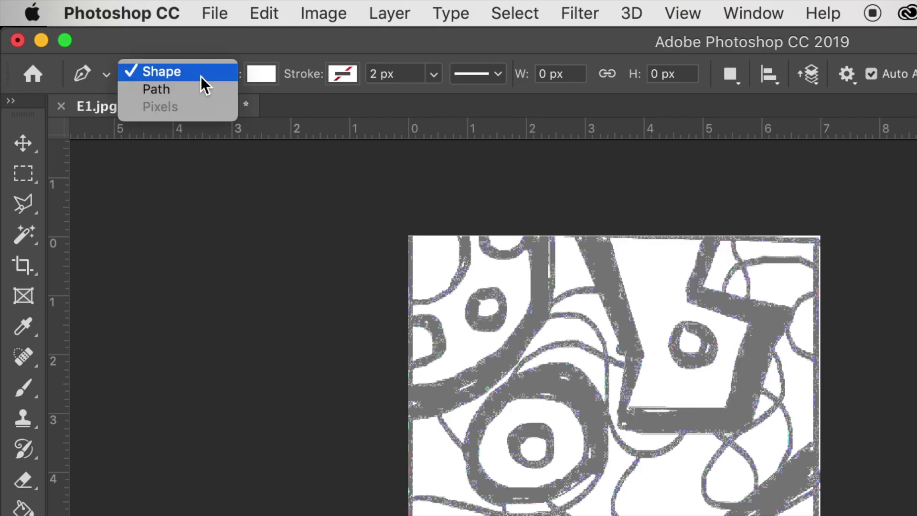
{"action": "left_click", "coordinate": [200, 76]}
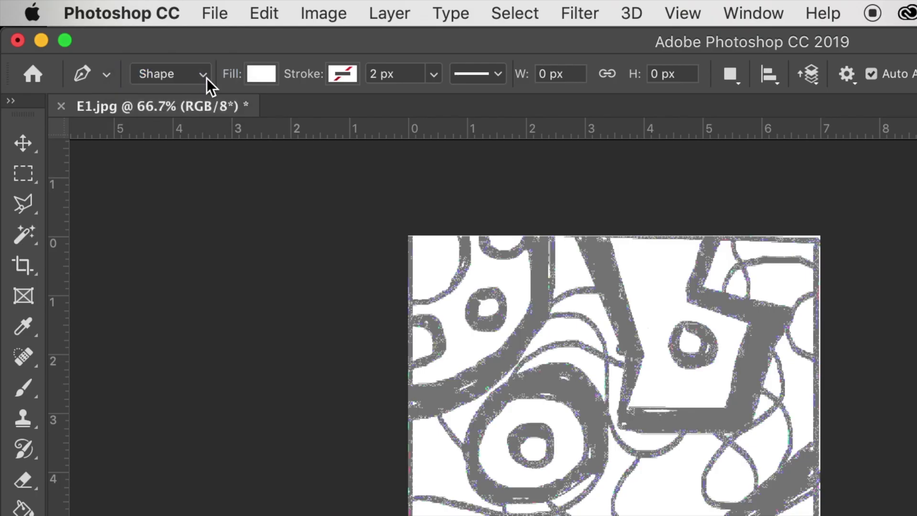
{"action": "left_click", "coordinate": [206, 77]}
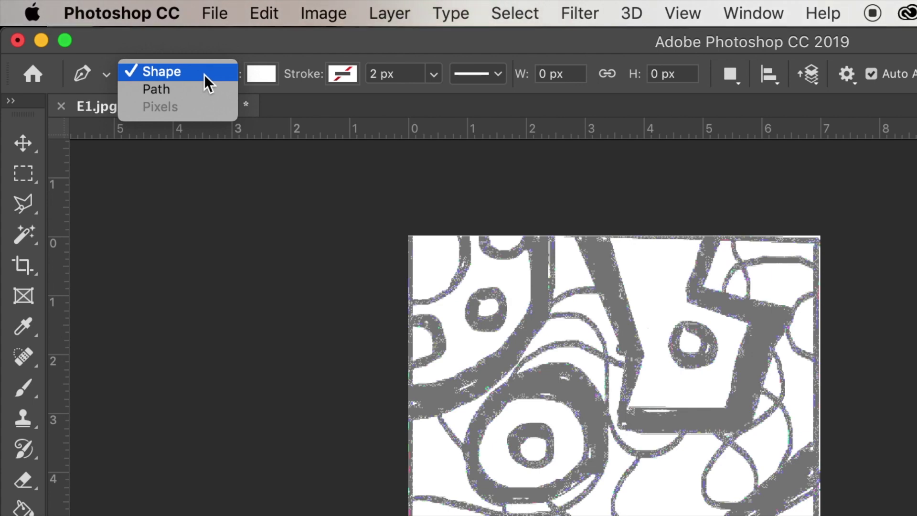
{"action": "left_click", "coordinate": [204, 73]}
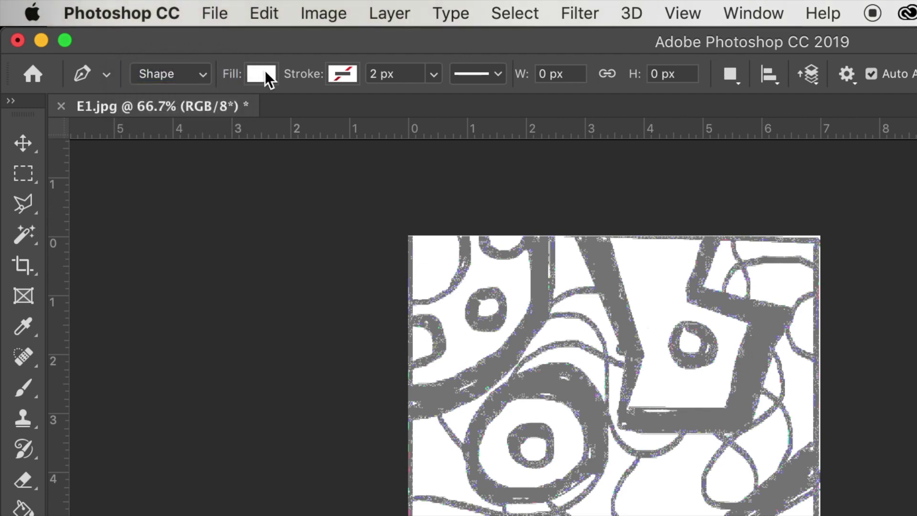
Set the Pen tool's fill to black with no stroke
{"action": "left_click", "coordinate": [262, 72]}
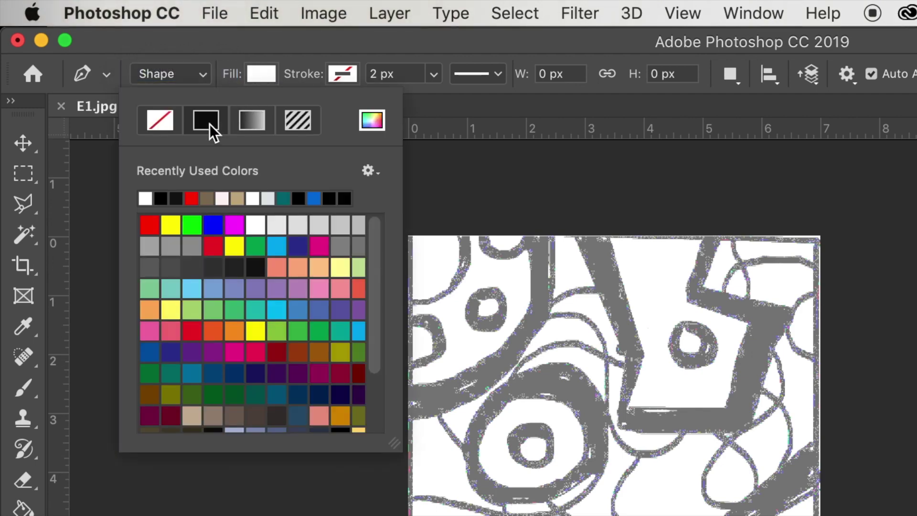
{"action": "left_click", "coordinate": [161, 197]}
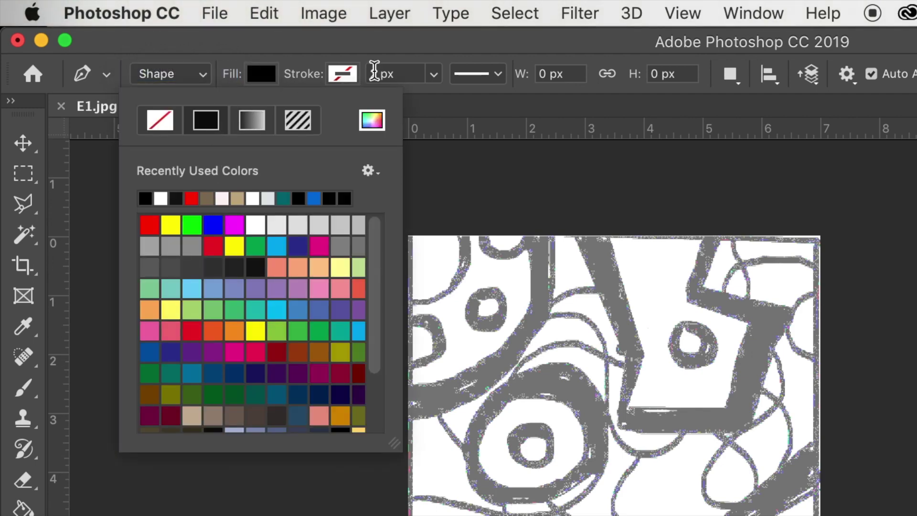
{"action": "left_click", "coordinate": [350, 76]}
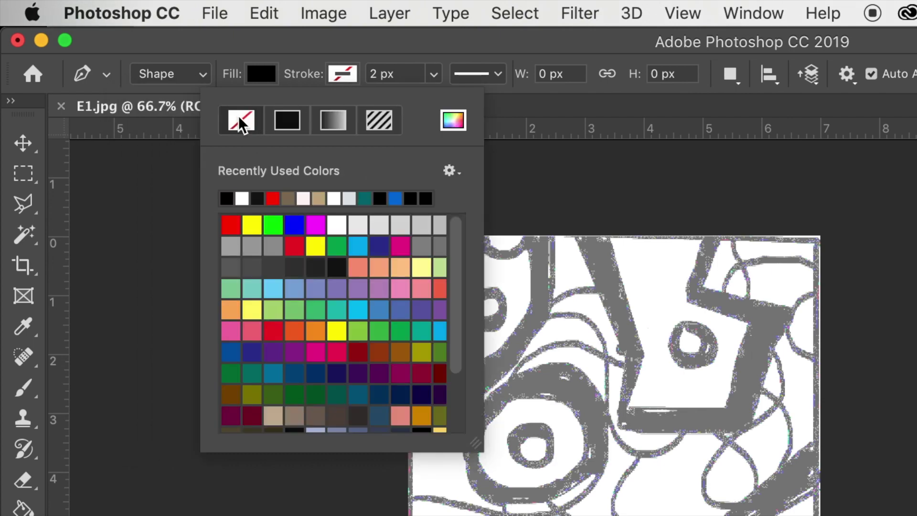
{"action": "left_click", "coordinate": [342, 77]}
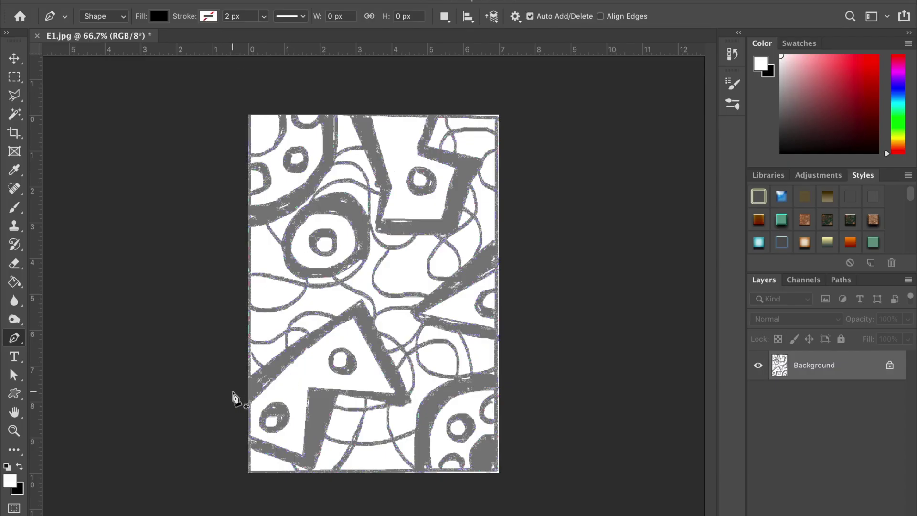
Trace the outer edge of the large angular arrow at the sketch's lower left with the Pen, extending past the canvas edge
{"action": "left_click_drag", "start_coordinate": [233, 390], "coordinate": [266, 357]}
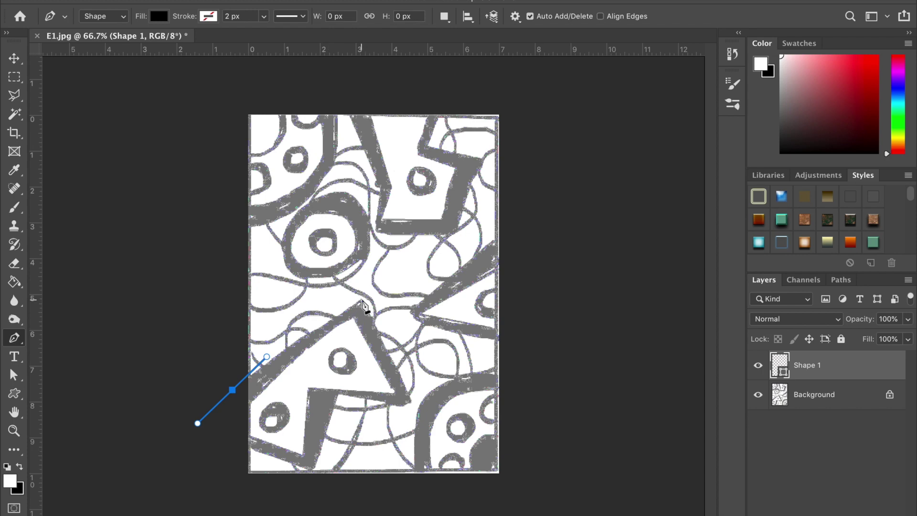
{"action": "left_click", "coordinate": [362, 301]}
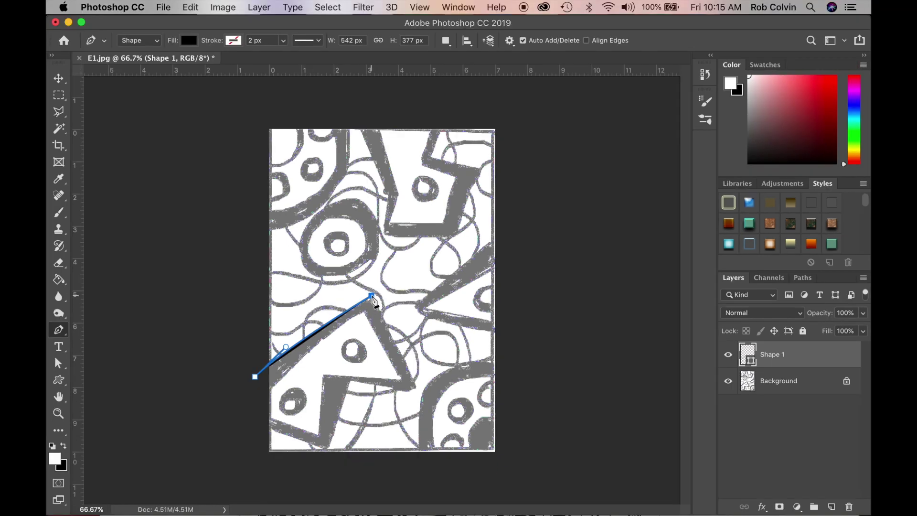
{"action": "left_click", "coordinate": [407, 391]}
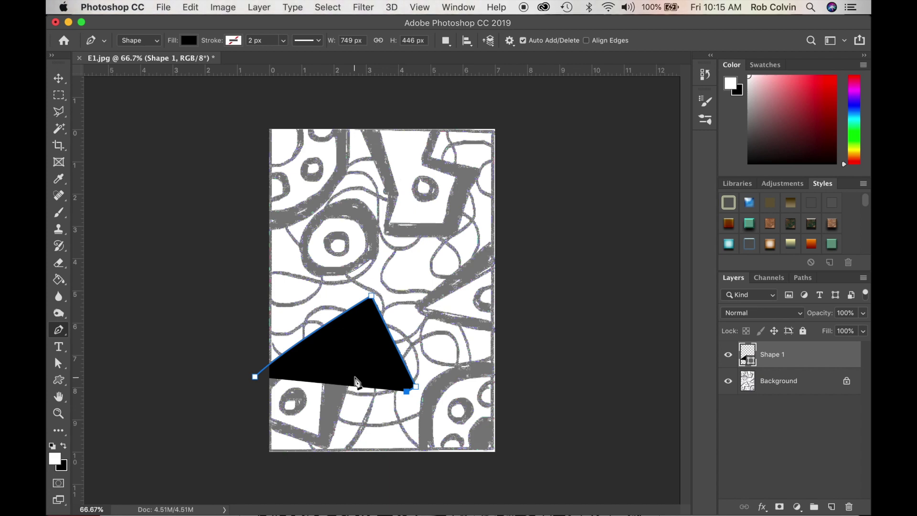
{"action": "left_click_drag", "start_coordinate": [356, 385], "coordinate": [354, 378]}
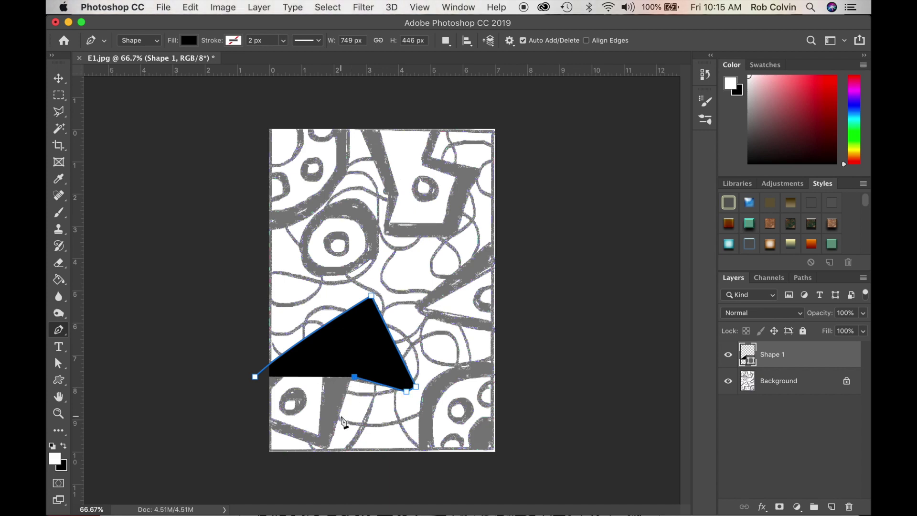
{"action": "left_click", "coordinate": [327, 448]}
{"action": "left_click", "coordinate": [264, 427]}
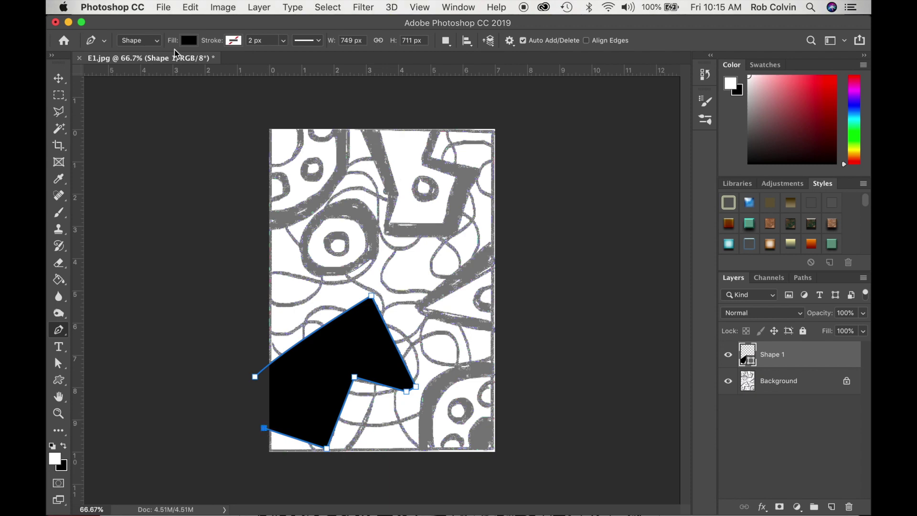
Remove the shape's fill, then trace the inner edge of the arrow's thick outline back to the starting anchor and close the path
{"action": "left_click", "coordinate": [189, 41]}
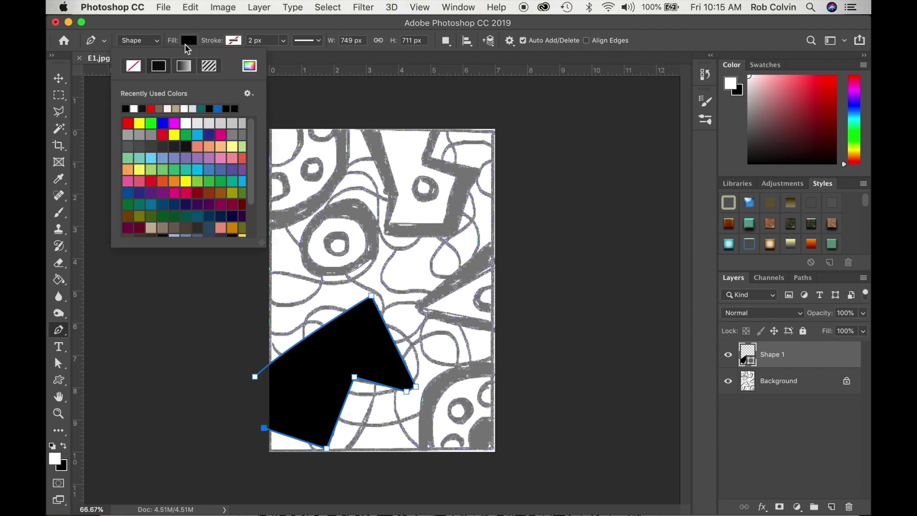
{"action": "left_click", "coordinate": [134, 67]}
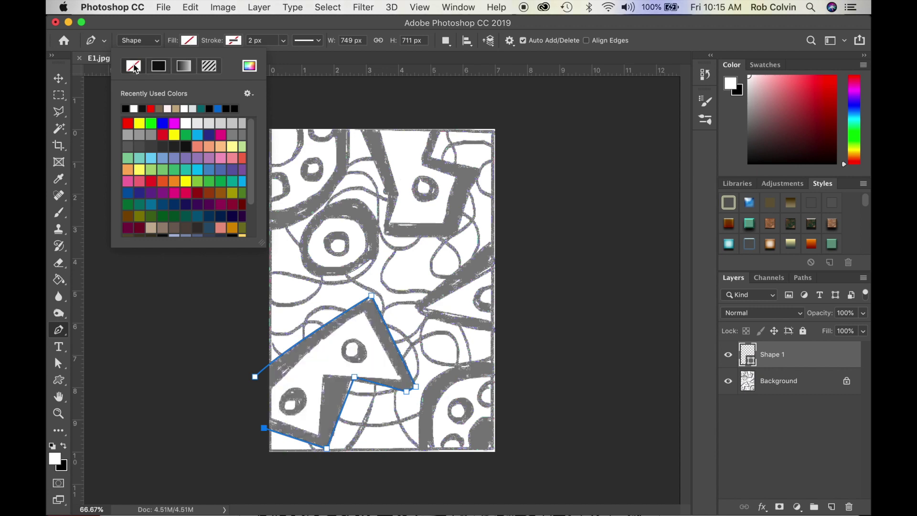
{"action": "left_click", "coordinate": [262, 416]}
{"action": "left_click", "coordinate": [261, 415]}
{"action": "left_click", "coordinate": [318, 435]}
{"action": "left_click", "coordinate": [323, 373]}
{"action": "left_click", "coordinate": [401, 379]}
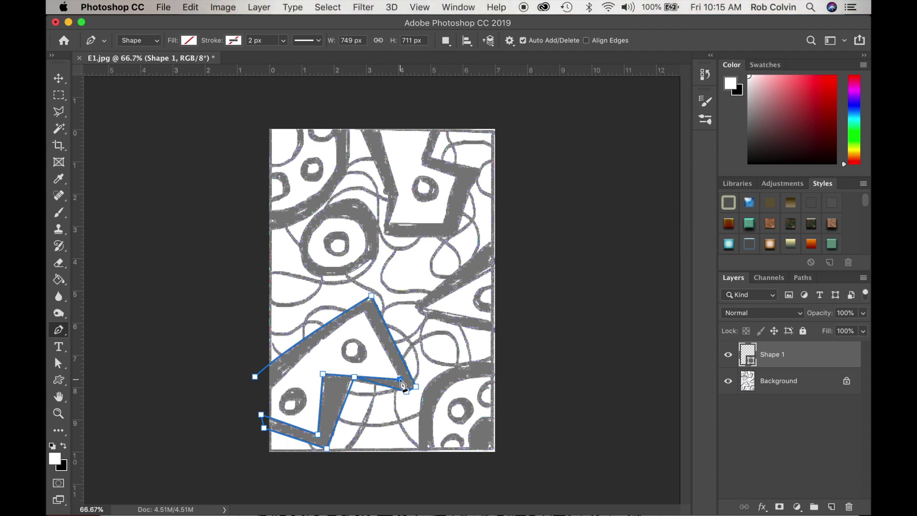
{"action": "left_click", "coordinate": [366, 313]}
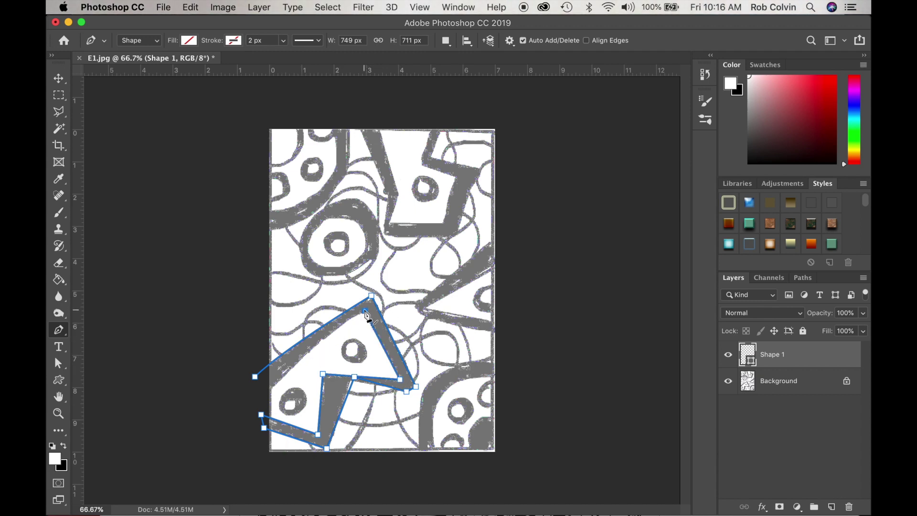
{"action": "left_click", "coordinate": [325, 341]}
{"action": "left_click", "coordinate": [263, 398]}
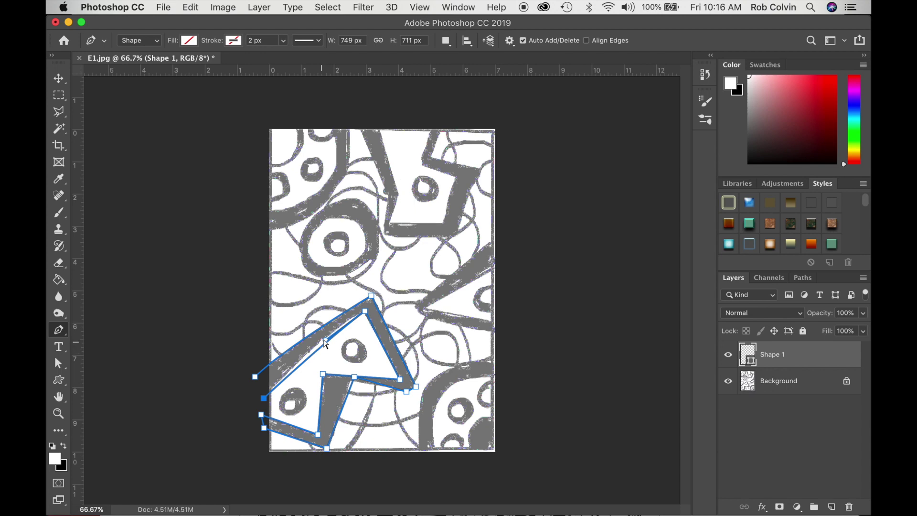
{"action": "left_click_drag", "start_coordinate": [327, 343], "coordinate": [323, 336]}
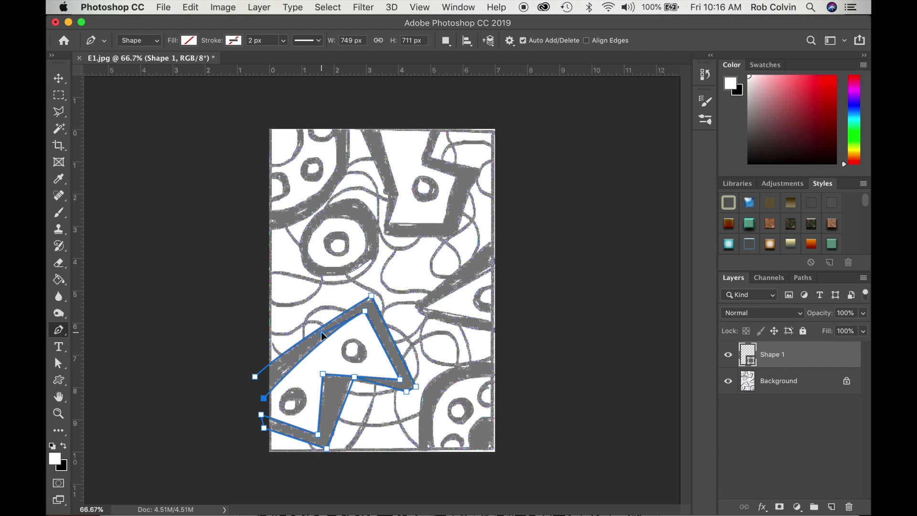
{"action": "left_click", "coordinate": [255, 379]}
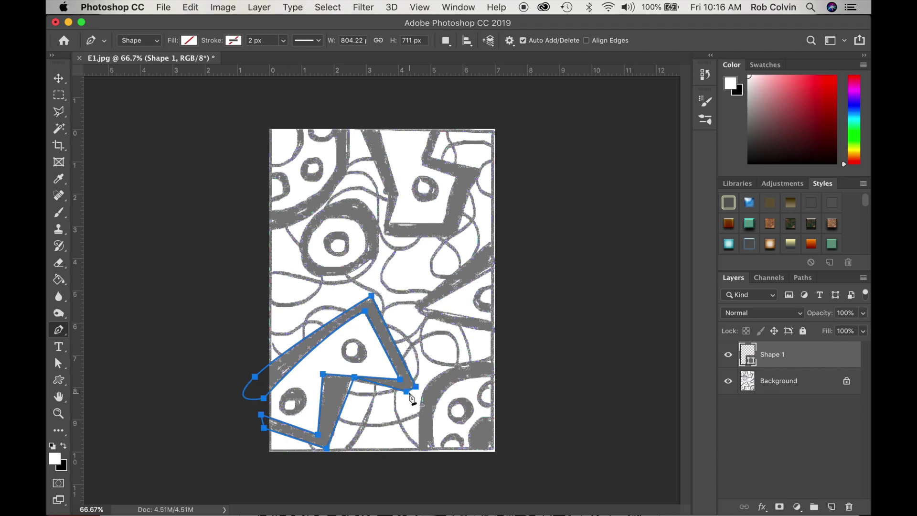
Fill the closed arrow outline with black and deselect its path
{"action": "left_click", "coordinate": [190, 41]}
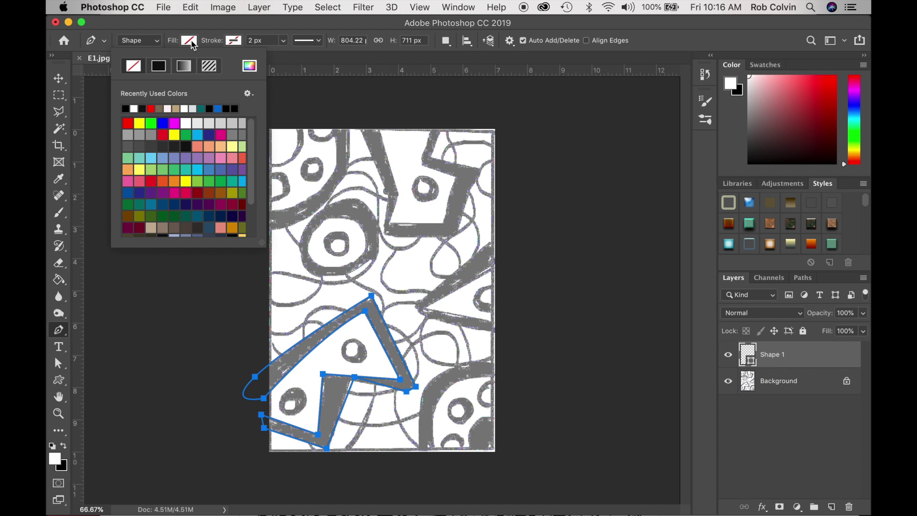
{"action": "left_click", "coordinate": [127, 107]}
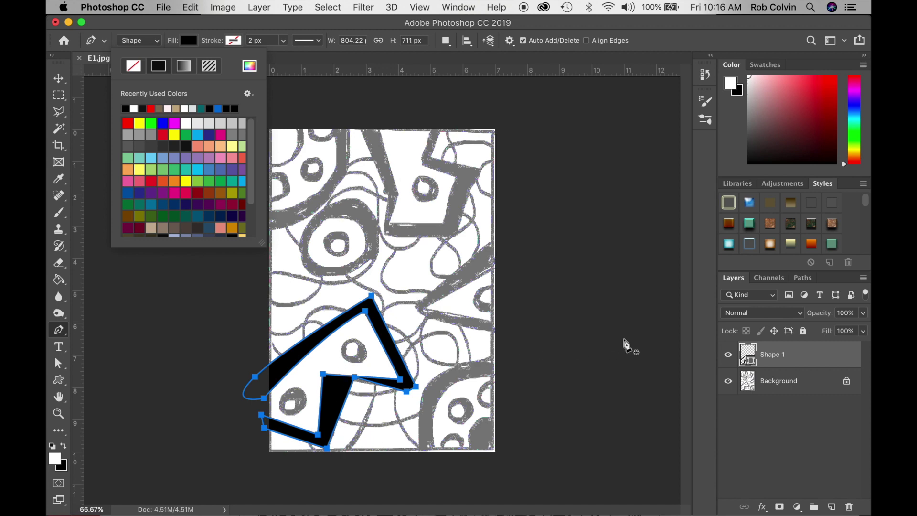
{"action": "left_click", "coordinate": [626, 344]}
{"action": "key", "text": "Return"}
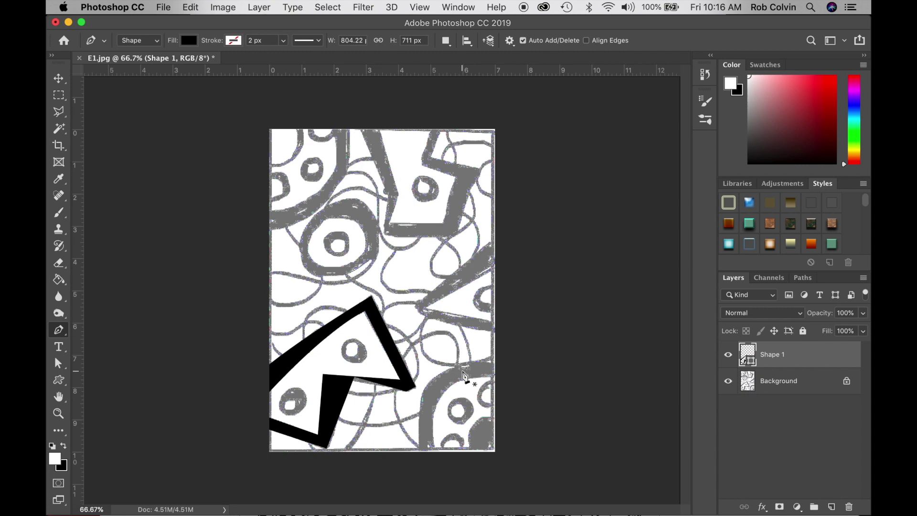
Move the anchor at the arrow's lower inner notch slightly down and left to cover the gray sketch line, then deselect the path
{"action": "key", "text": "z"}
{"action": "left_click_drag", "start_coordinate": [348, 389], "coordinate": [414, 391]}
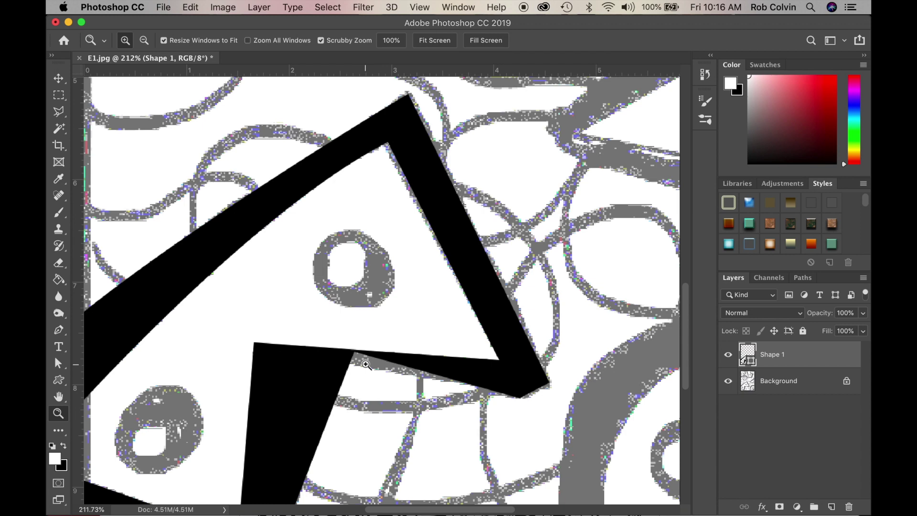
{"action": "key", "text": "p"}
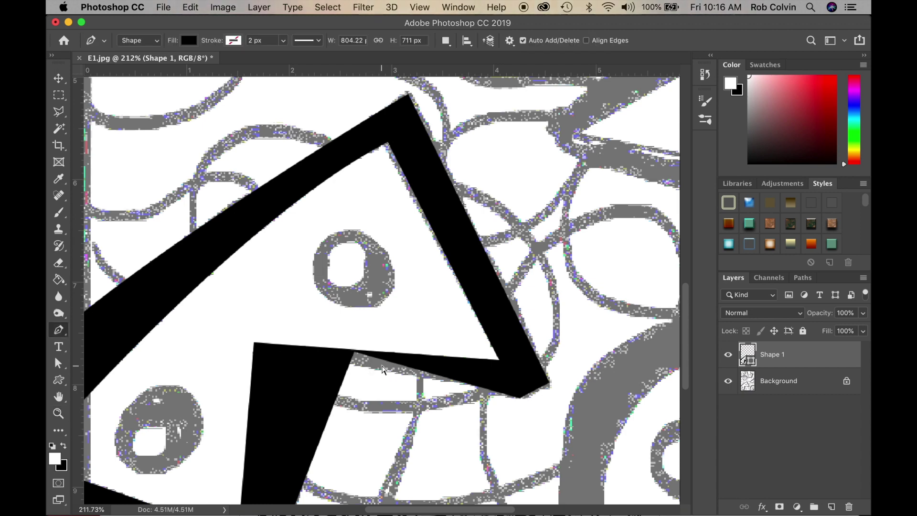
{"action": "left_click", "coordinate": [395, 360], "text": "super"}
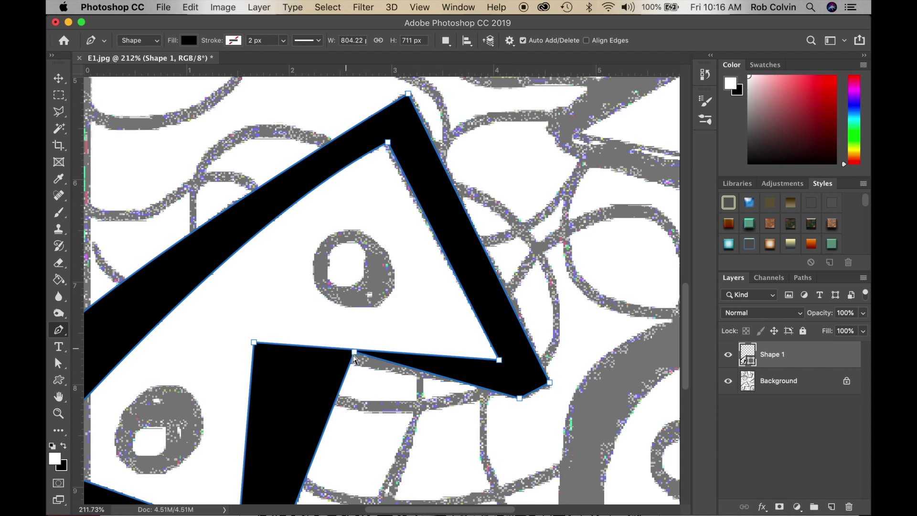
{"action": "left_click_drag", "start_coordinate": [354, 352], "coordinate": [349, 363]}
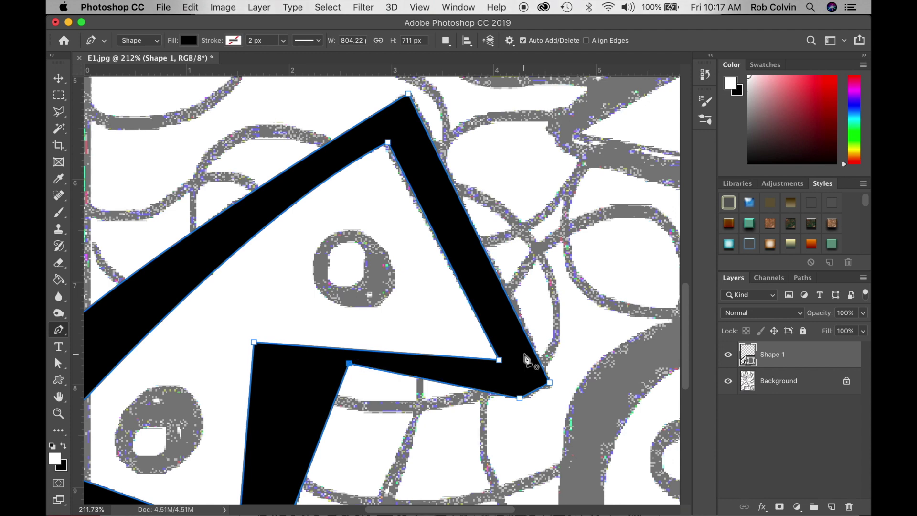
{"action": "key", "text": "Escape"}
Outline the thick V-shaped wedge at the sketch's right edge with the Polygonal Lasso, extending past the canvas edge and closing the selection
{"action": "key", "text": "z"}
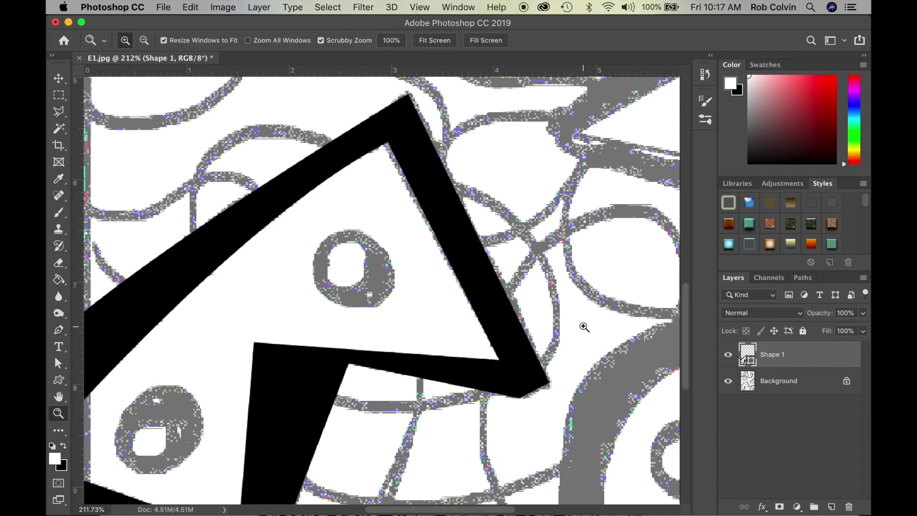
{"action": "left_click_drag", "start_coordinate": [550, 314], "coordinate": [510, 306]}
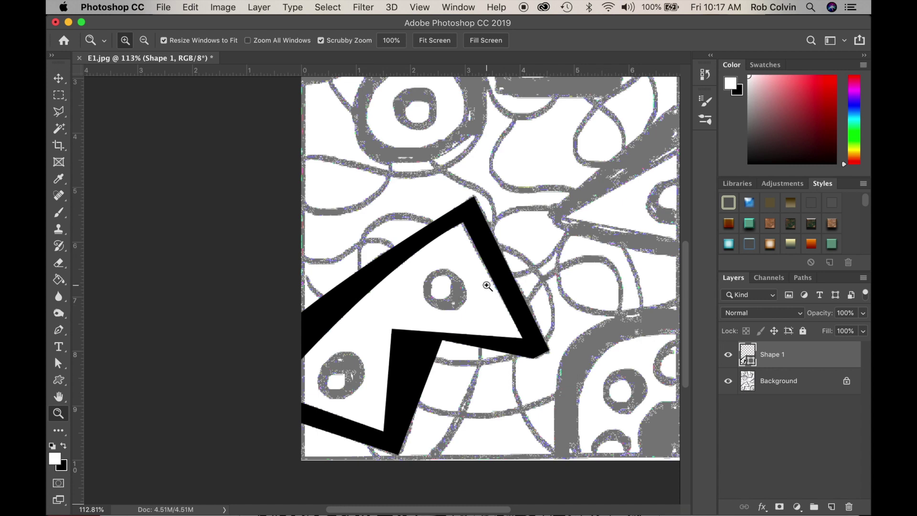
{"action": "scroll", "coordinate": [487, 286], "scroll_direction": "right", "scroll_amount": 5}
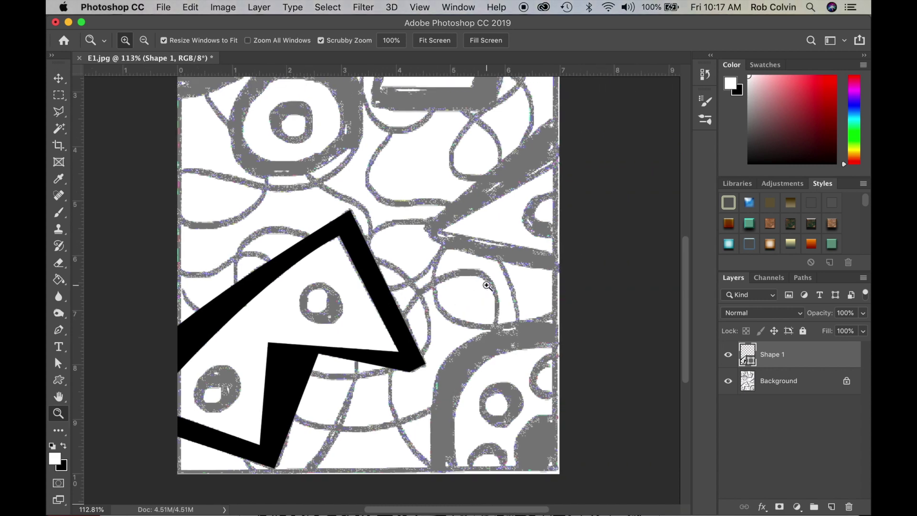
{"action": "key", "text": "l"}
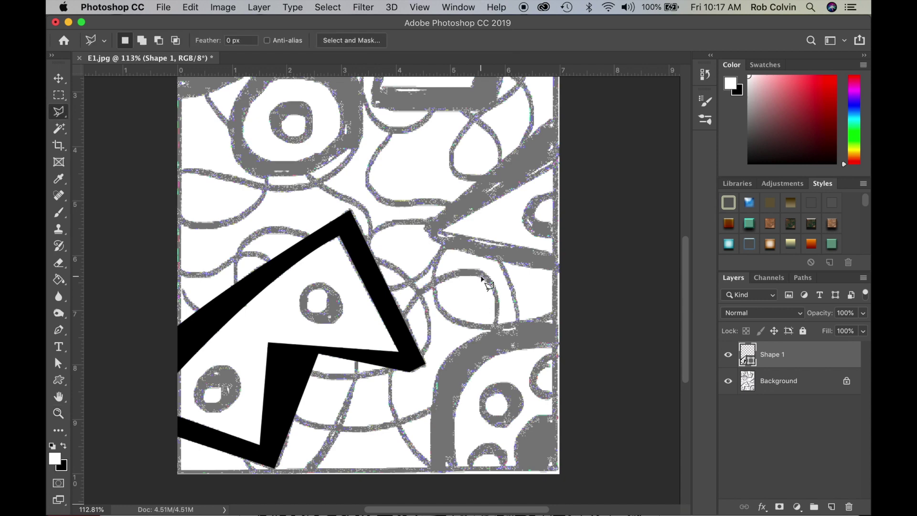
{"action": "left_click", "coordinate": [60, 114]}
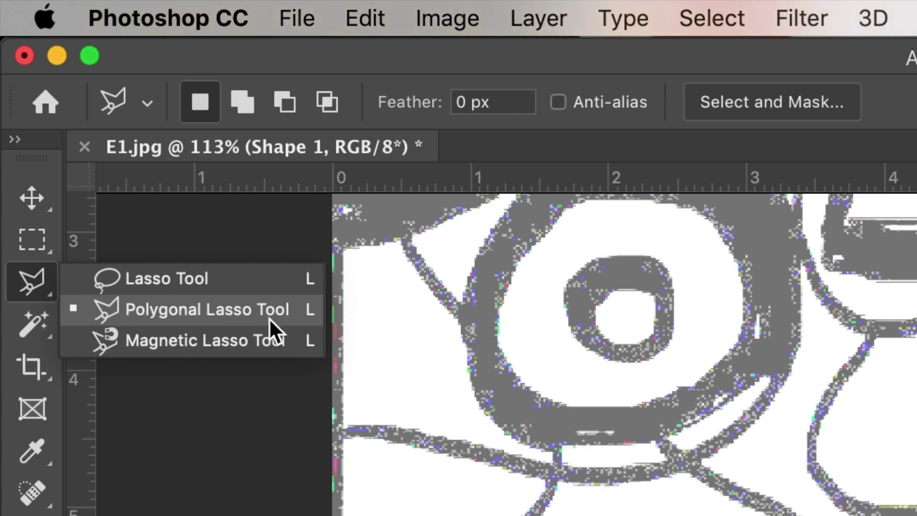
{"action": "left_click", "coordinate": [290, 316]}
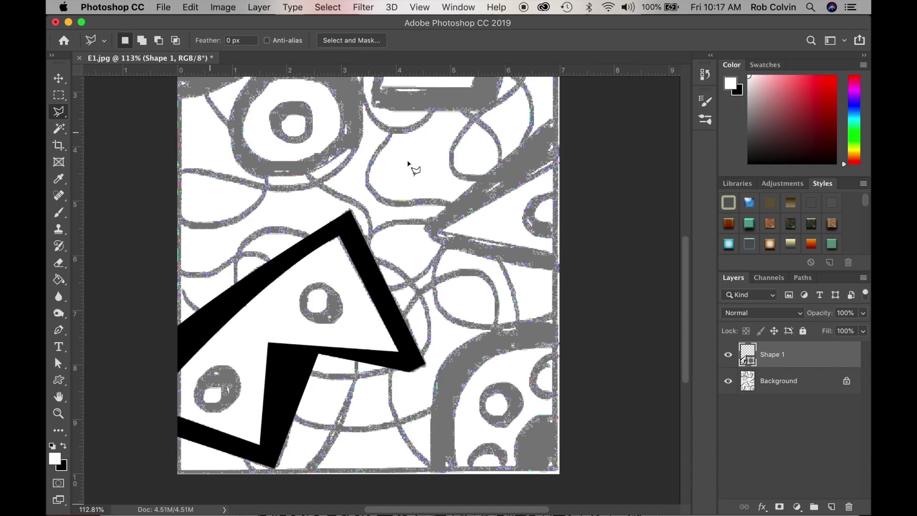
{"action": "left_click", "coordinate": [568, 102]}
{"action": "left_click", "coordinate": [427, 225]}
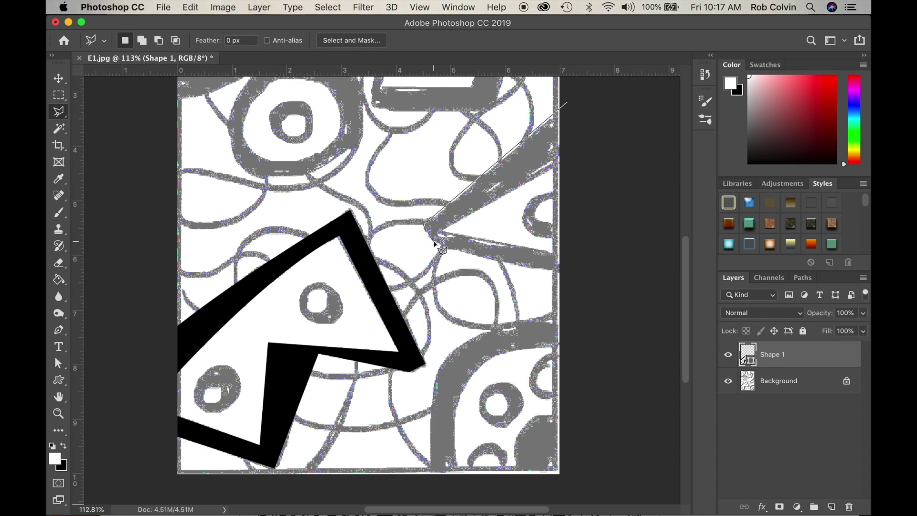
{"action": "left_click", "coordinate": [567, 276]}
{"action": "left_click", "coordinate": [568, 252]}
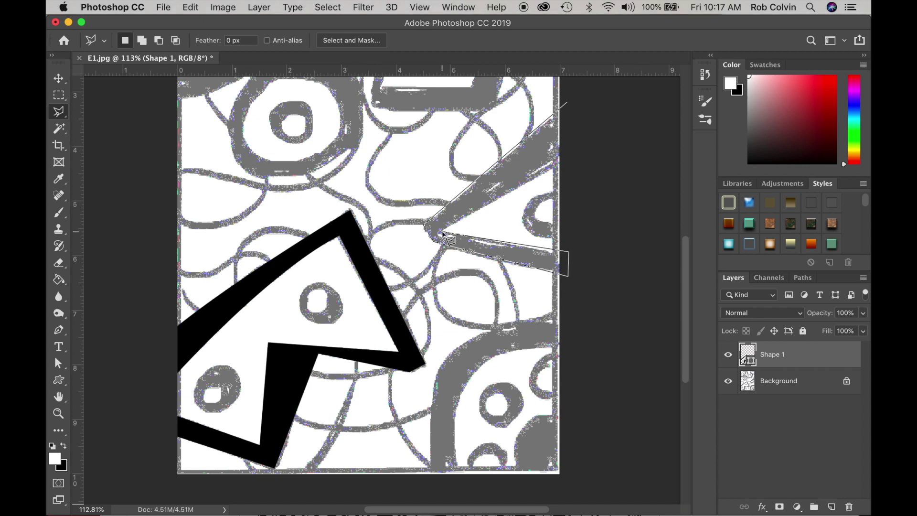
{"action": "left_click", "coordinate": [440, 233]}
{"action": "left_click", "coordinate": [576, 152]}
{"action": "left_click", "coordinate": [567, 102]}
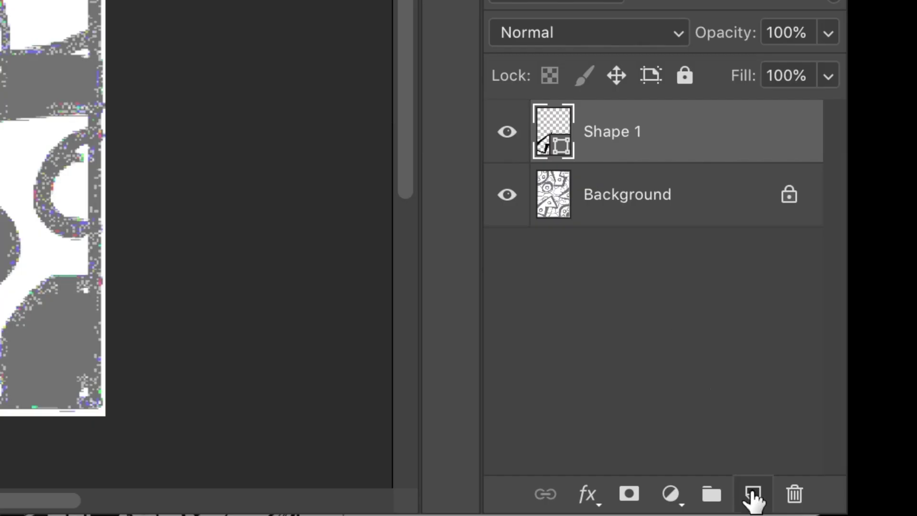
Fill the wedge selection with the black background color on a new layer, and deselect it
{"action": "left_click", "coordinate": [753, 494]}
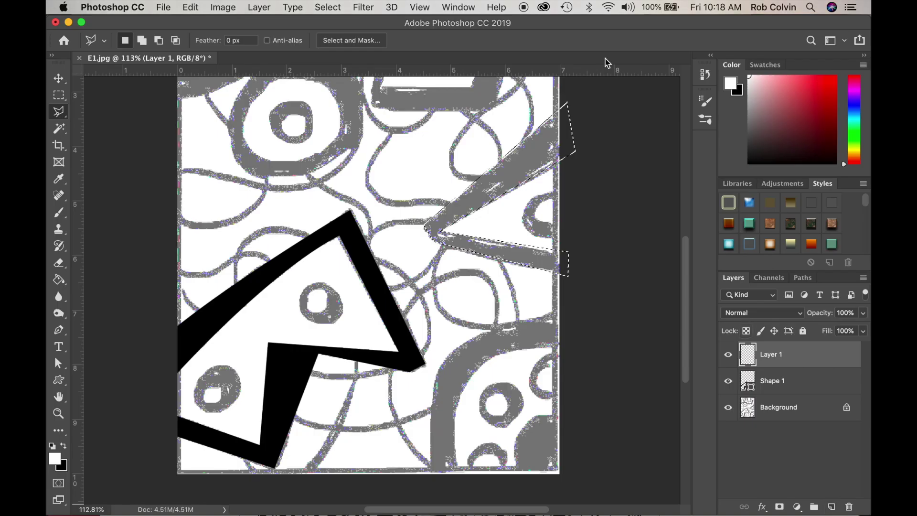
{"action": "left_click", "coordinate": [191, 7]}
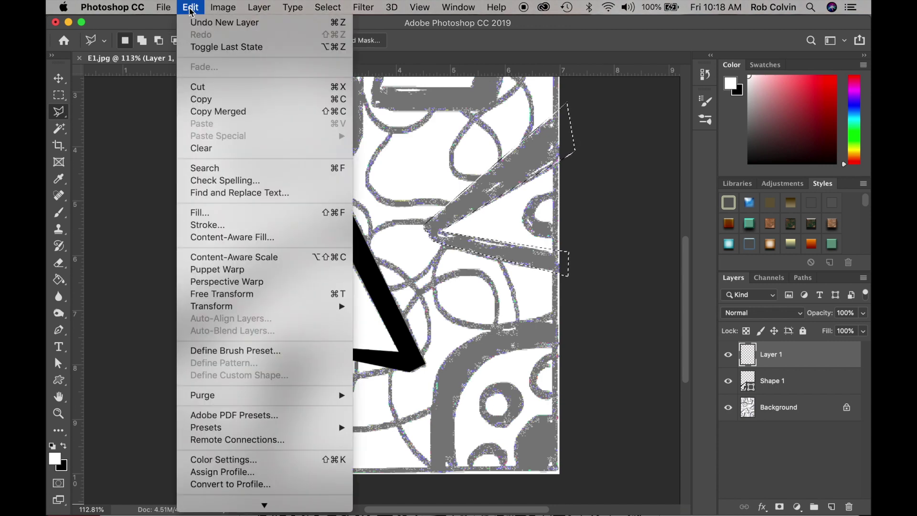
{"action": "left_click", "coordinate": [206, 213]}
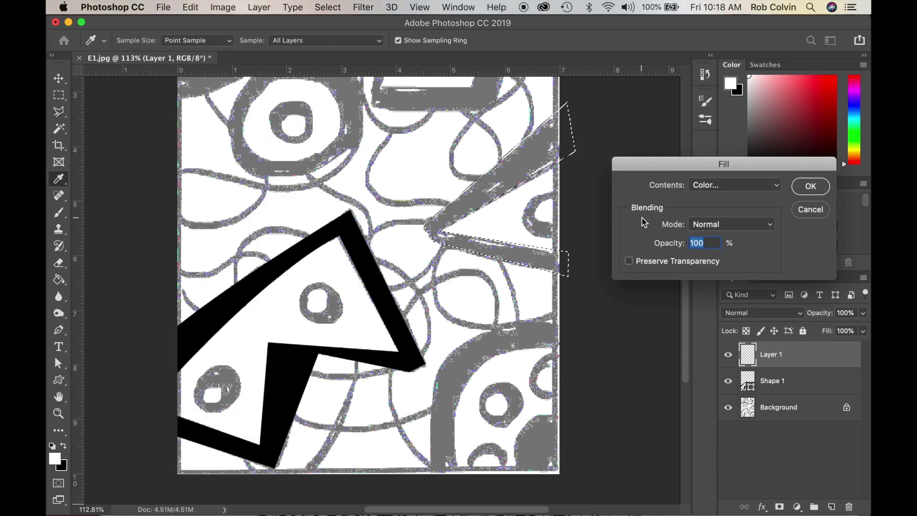
{"action": "left_click", "coordinate": [778, 190]}
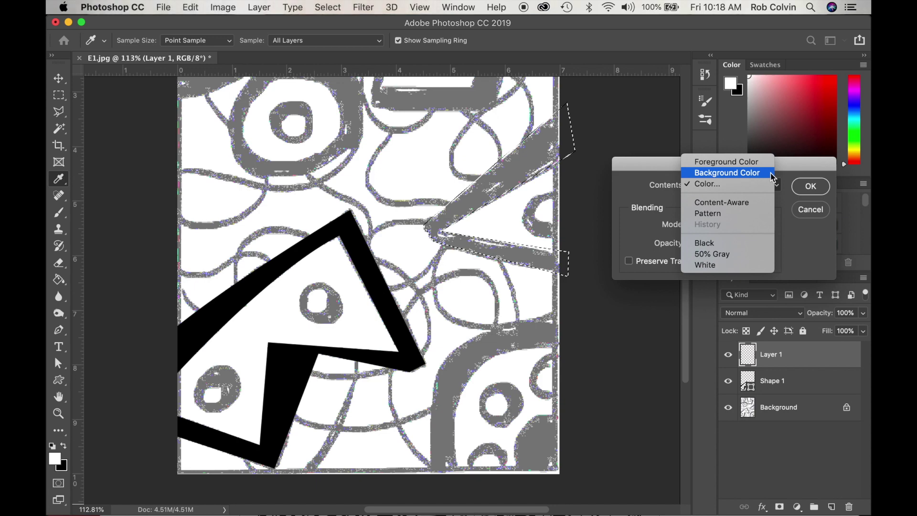
{"action": "left_click", "coordinate": [767, 177]}
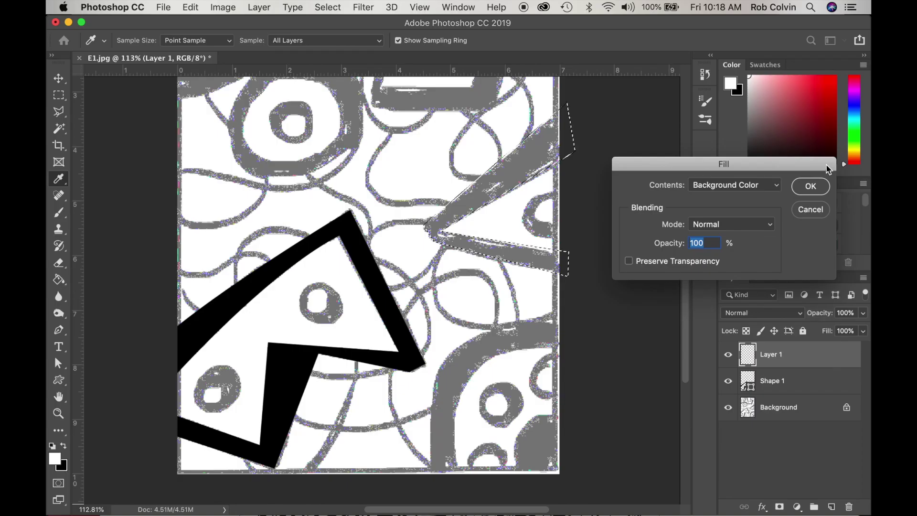
{"action": "left_click", "coordinate": [809, 186]}
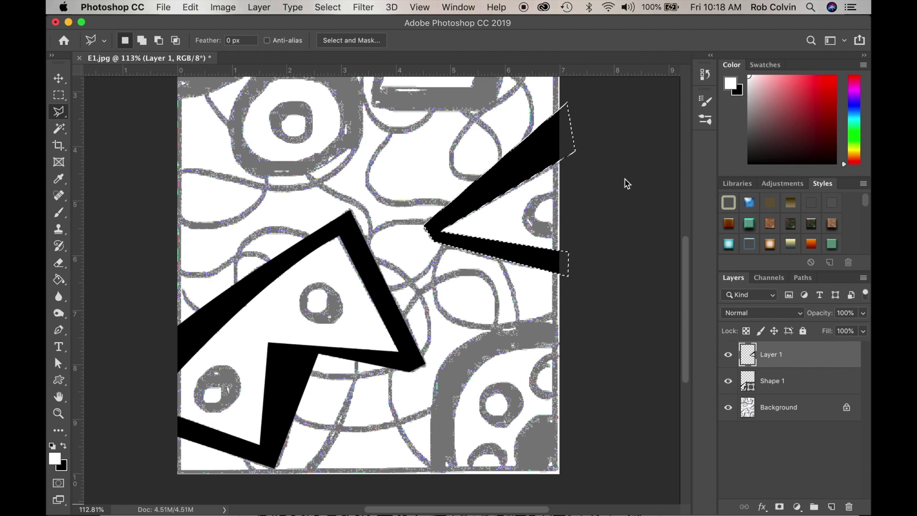
{"action": "key", "text": "super+d"}
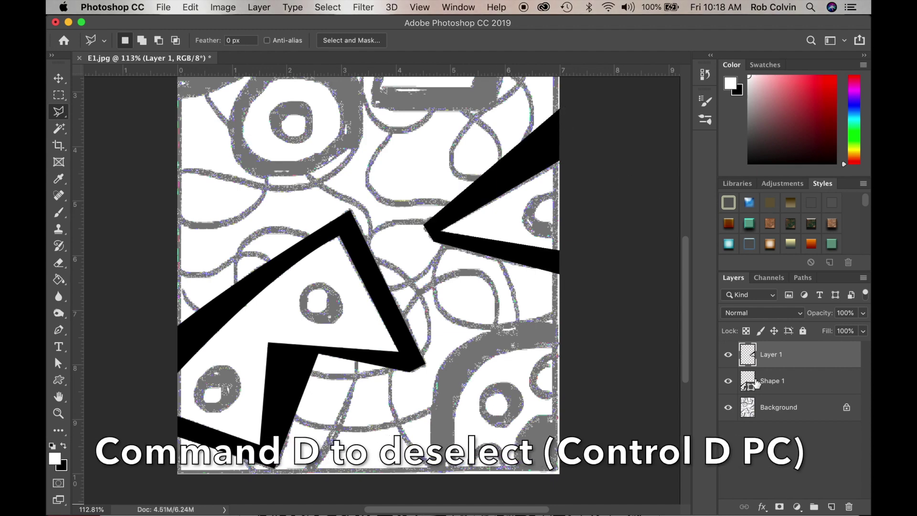
{"action": "left_click", "coordinate": [728, 407]}
{"action": "left_click", "coordinate": [727, 407]}
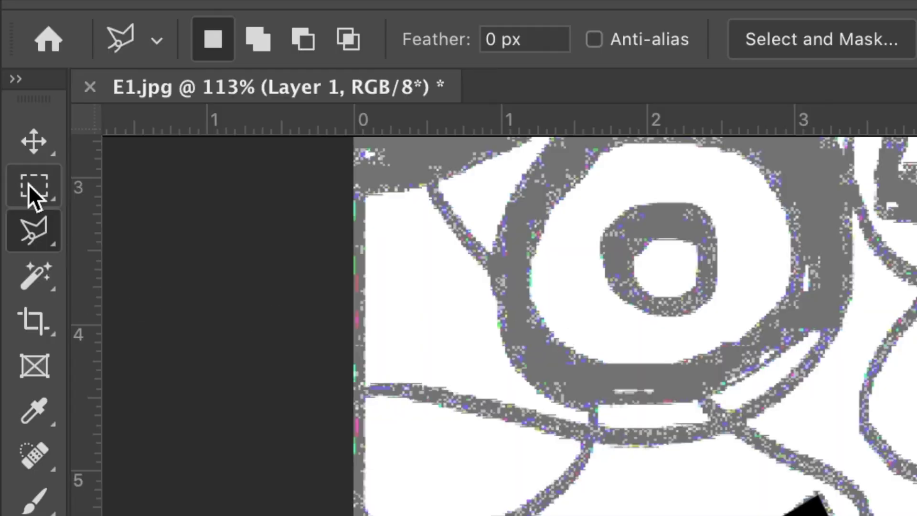
Select the solid gray circle at the sketch's lower-right corner with an elliptical marquee about 1.22 by 1.29 in, extending past the canvas
{"action": "left_click", "coordinate": [29, 185]}
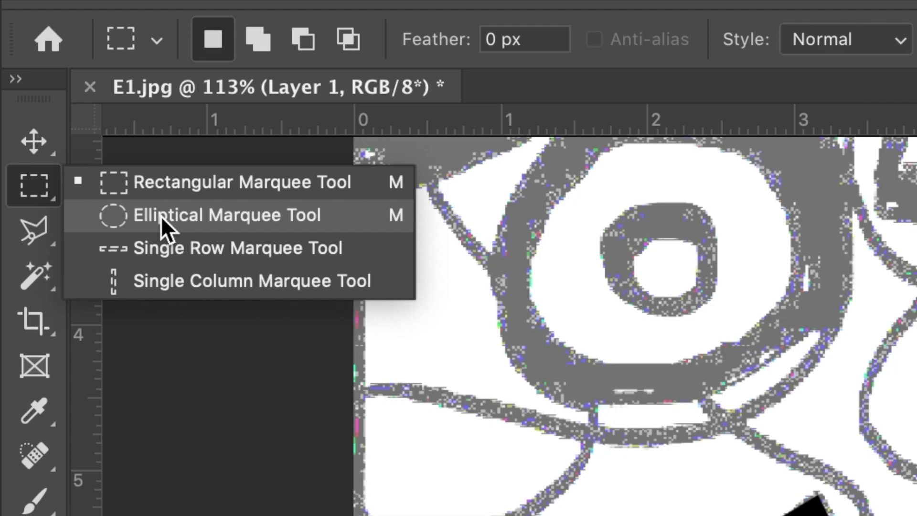
{"action": "left_click", "coordinate": [161, 216]}
{"action": "left_click_drag", "start_coordinate": [512, 416], "coordinate": [579, 486]}
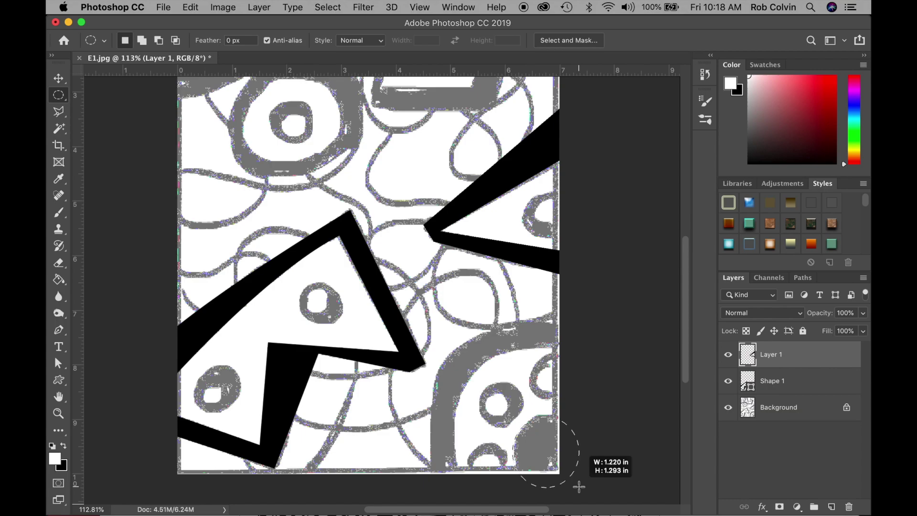
{"action": "left_click_drag", "start_coordinate": [579, 486], "coordinate": [578, 487]}
Fill the corner circle selection with the black background color on a new layer, and deselect it
{"action": "left_click", "coordinate": [831, 508]}
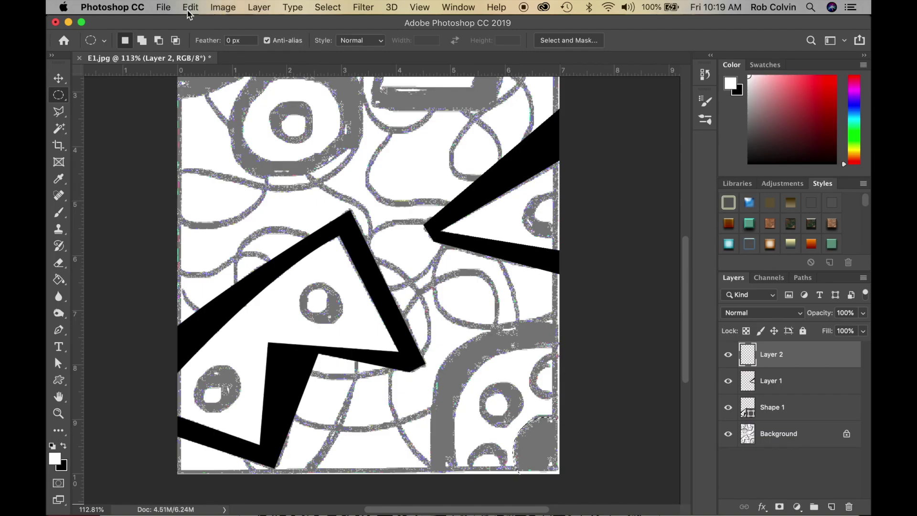
{"action": "left_click", "coordinate": [191, 7]}
{"action": "left_click", "coordinate": [199, 213]}
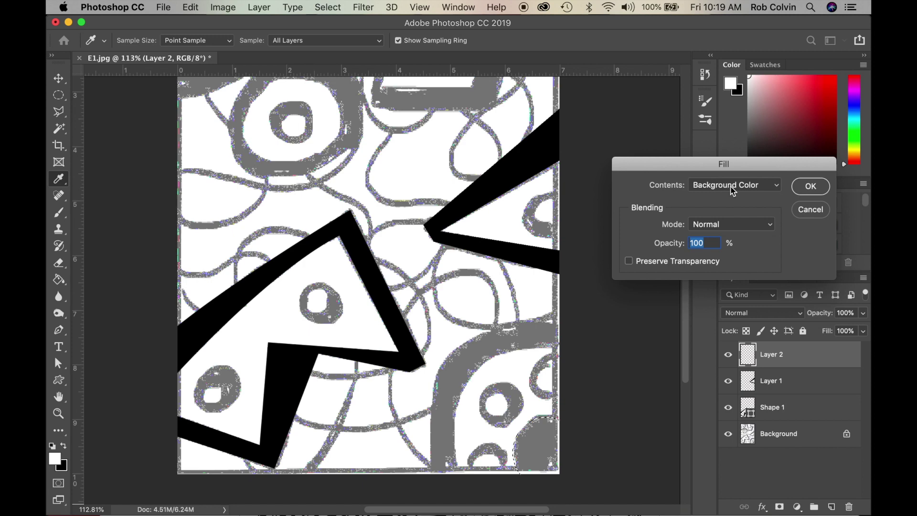
{"action": "left_click", "coordinate": [812, 188]}
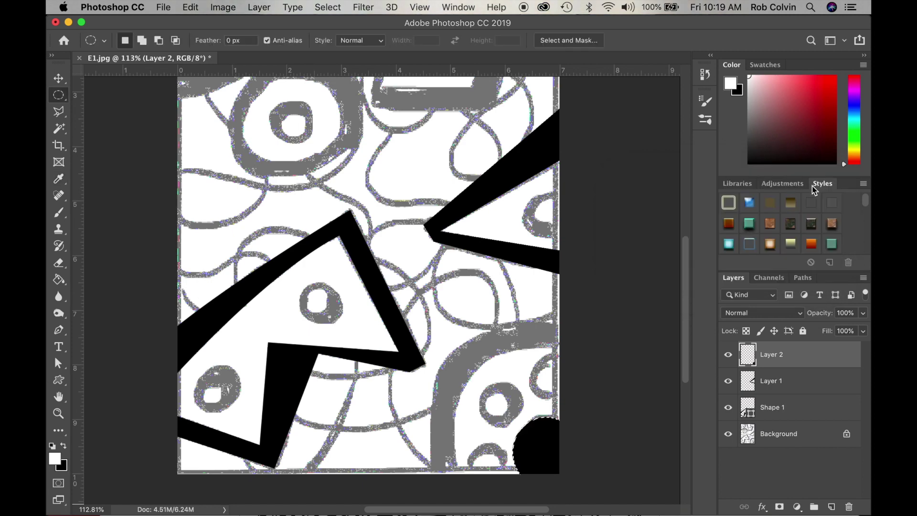
{"action": "key", "text": "super+d"}
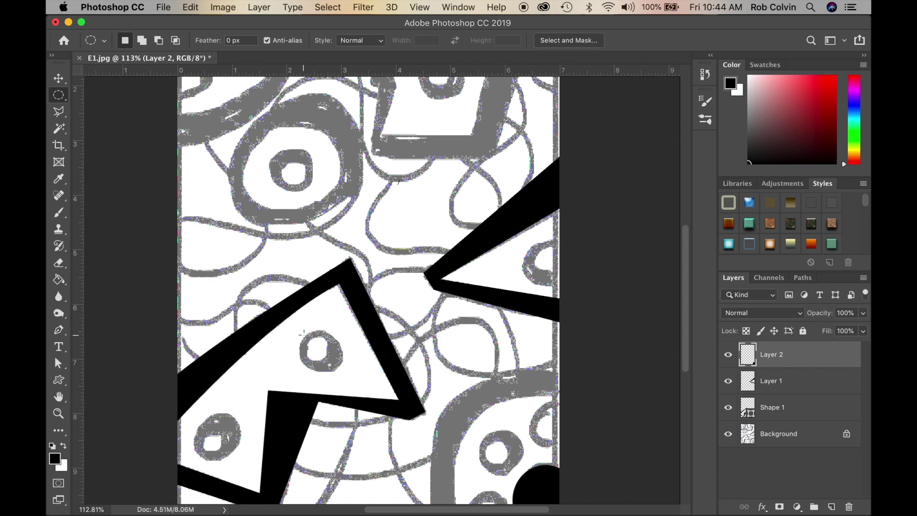
Select the upper ring inside the arrow with an elliptical marquee, fill it with the black foreground color on a new layer, and deselect
{"action": "left_click_drag", "start_coordinate": [300, 331], "coordinate": [347, 373]}
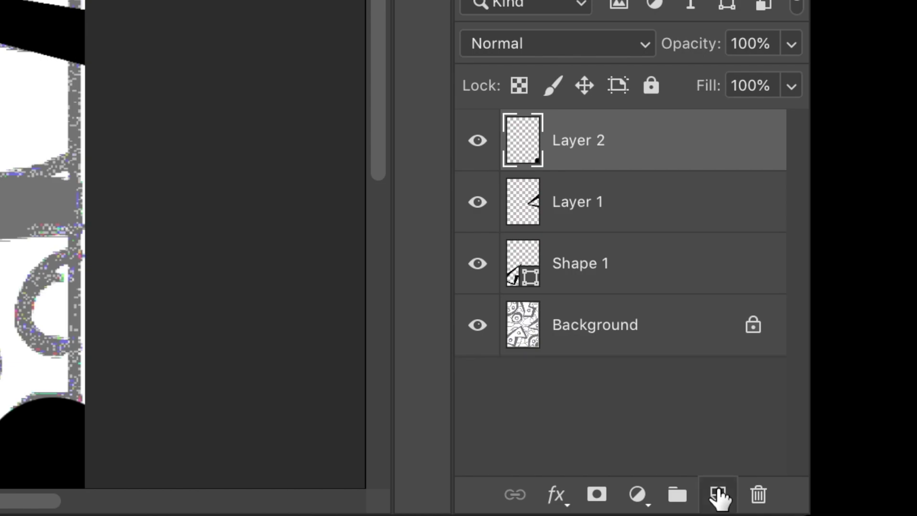
{"action": "left_click", "coordinate": [719, 497]}
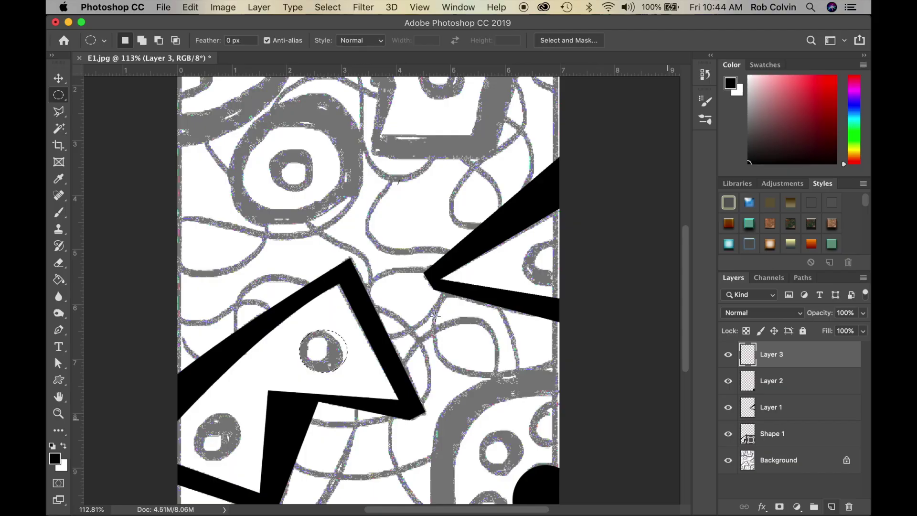
{"action": "left_click", "coordinate": [191, 7]}
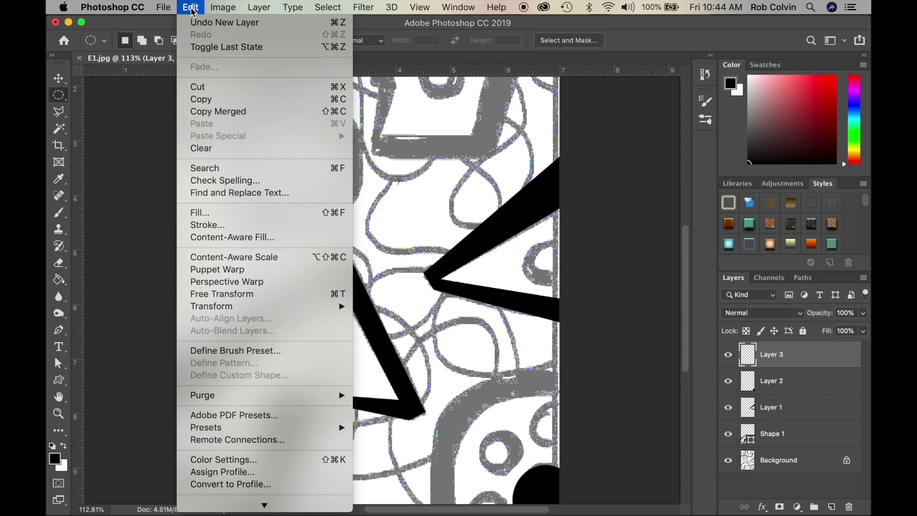
{"action": "left_click", "coordinate": [244, 215]}
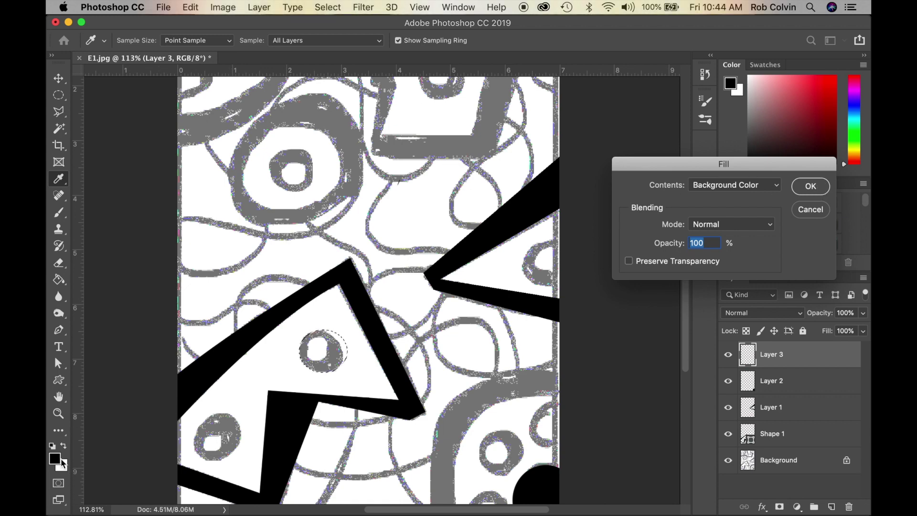
{"action": "left_click", "coordinate": [779, 186]}
{"action": "left_click", "coordinate": [761, 173]}
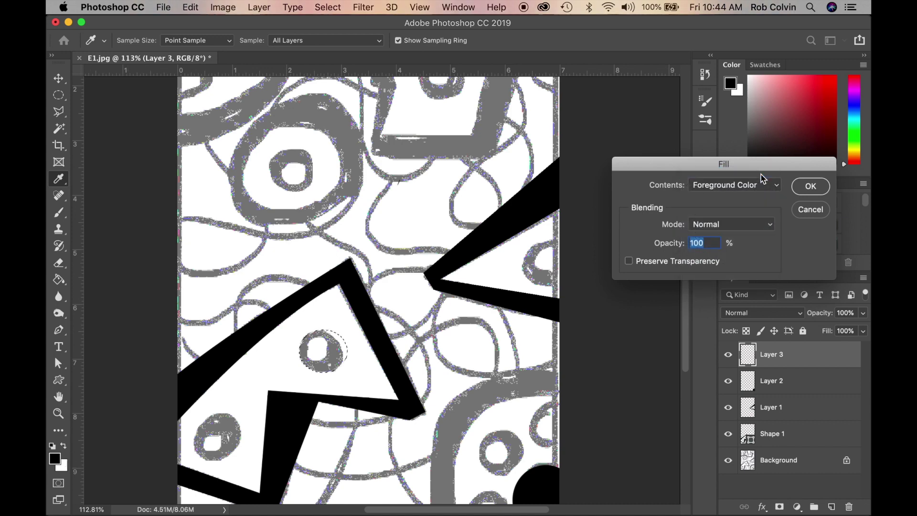
{"action": "left_click", "coordinate": [816, 191]}
{"action": "key", "text": "m"}
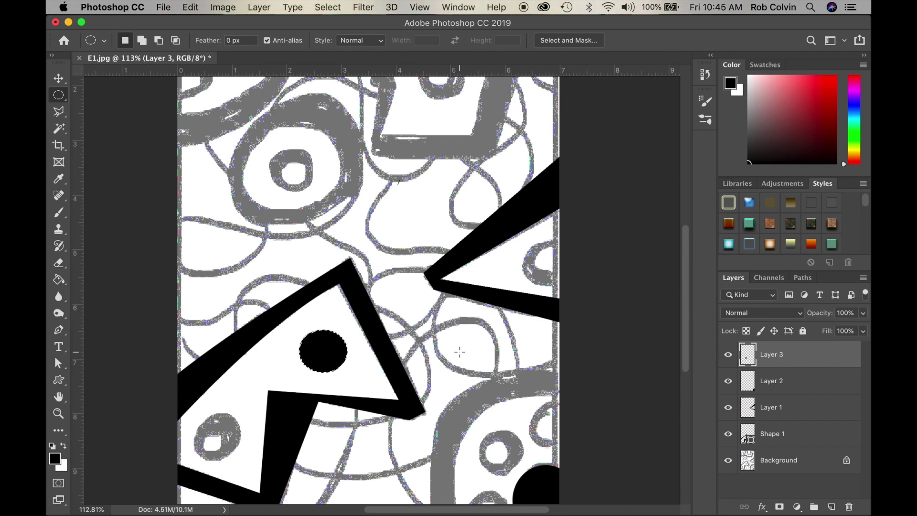
{"action": "key", "text": "super+d"}
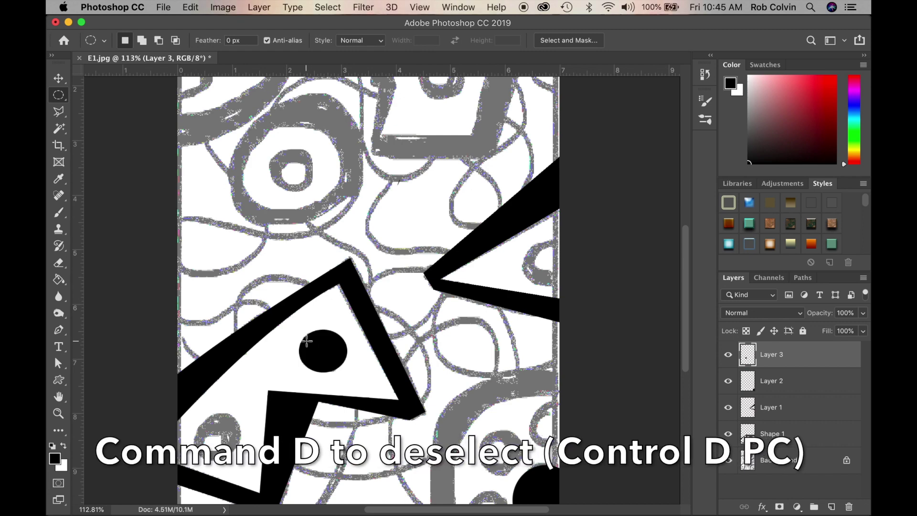
Cut a small elliptical hole left of center in the arrow's black circle, and rotate the resulting ring slightly clockwise
{"action": "left_click_drag", "start_coordinate": [312, 350], "coordinate": [328, 358]}
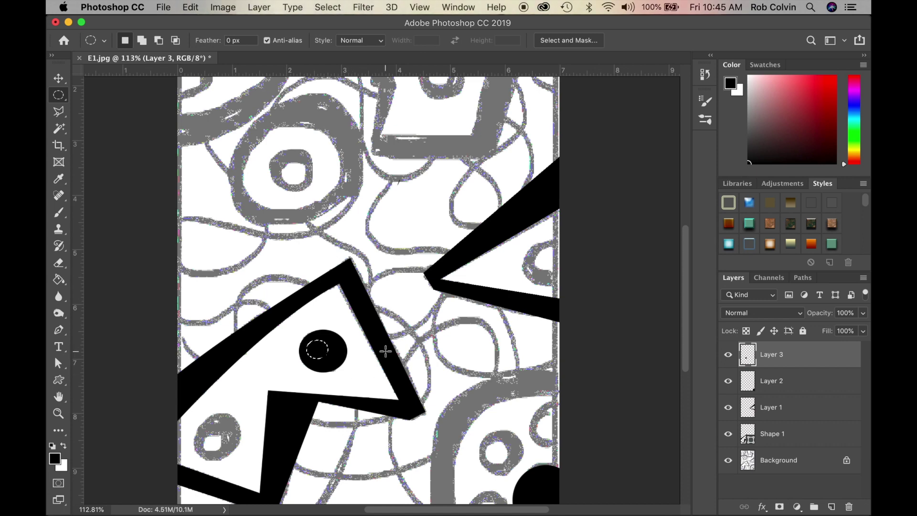
{"action": "key", "text": "super+x"}
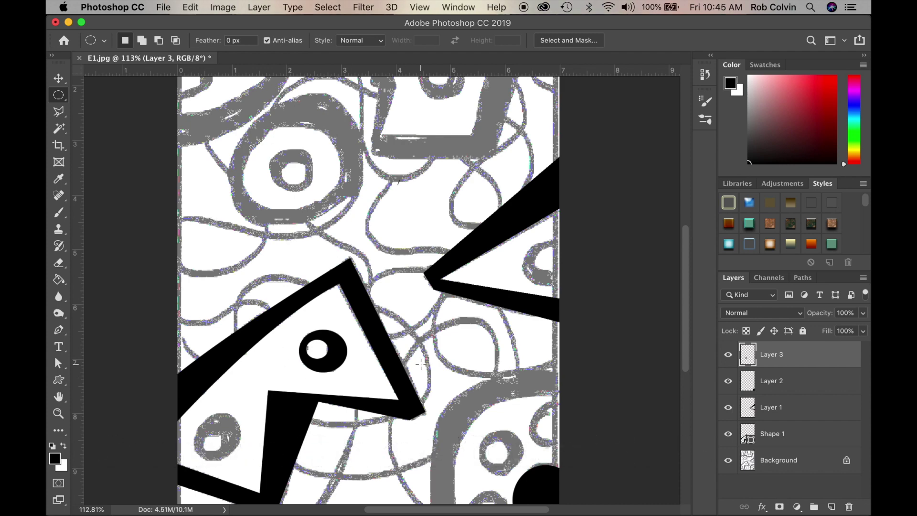
{"action": "key", "text": "super+t"}
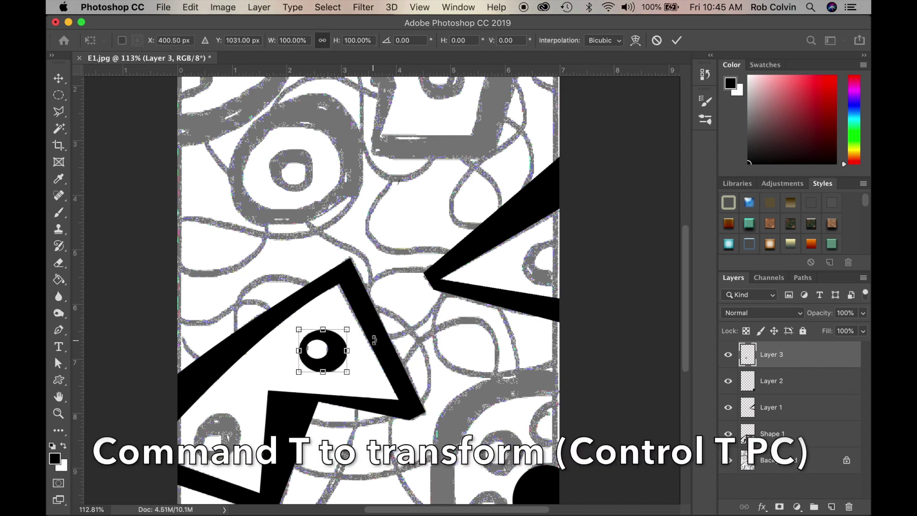
{"action": "left_click_drag", "start_coordinate": [374, 339], "coordinate": [372, 355]}
{"action": "key", "text": "Return"}
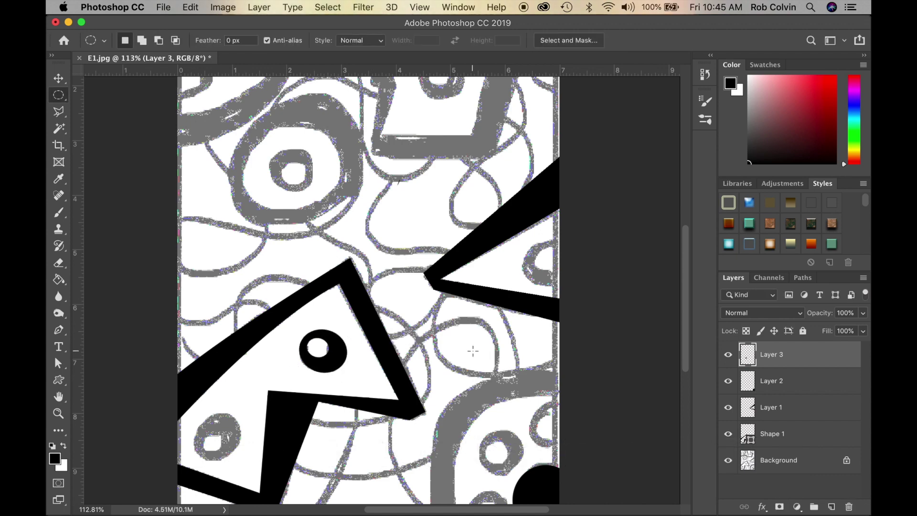